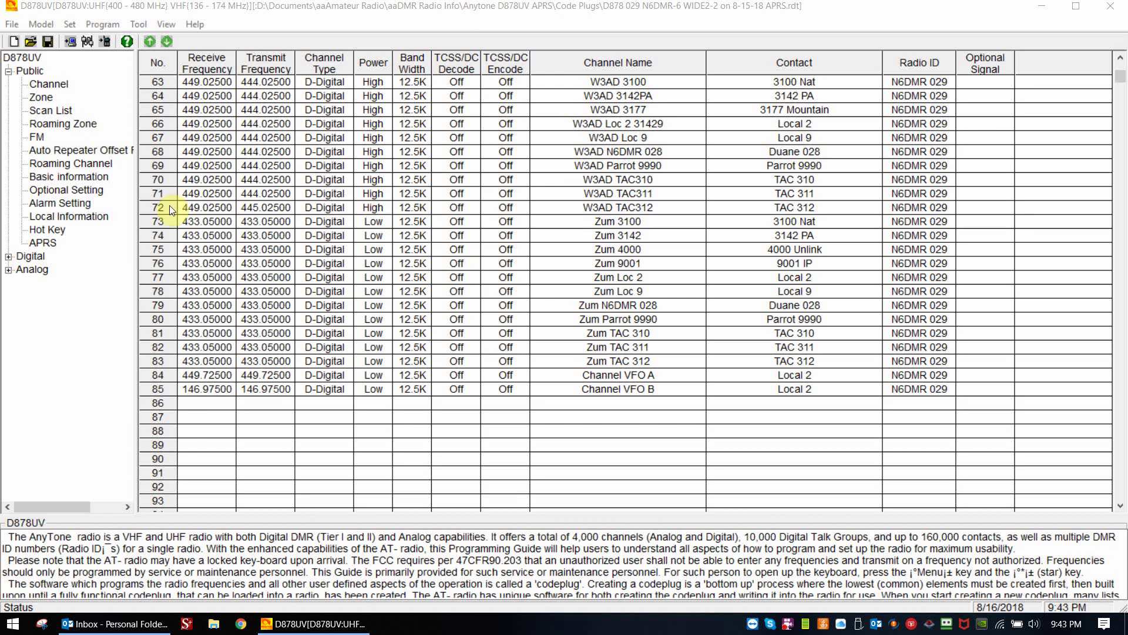
Enable GPS and APRS in the Annex Function Setting options, leaving Bluetooth and 500 Hours Record off.
{"action": "left_click", "coordinate": [140, 25]}
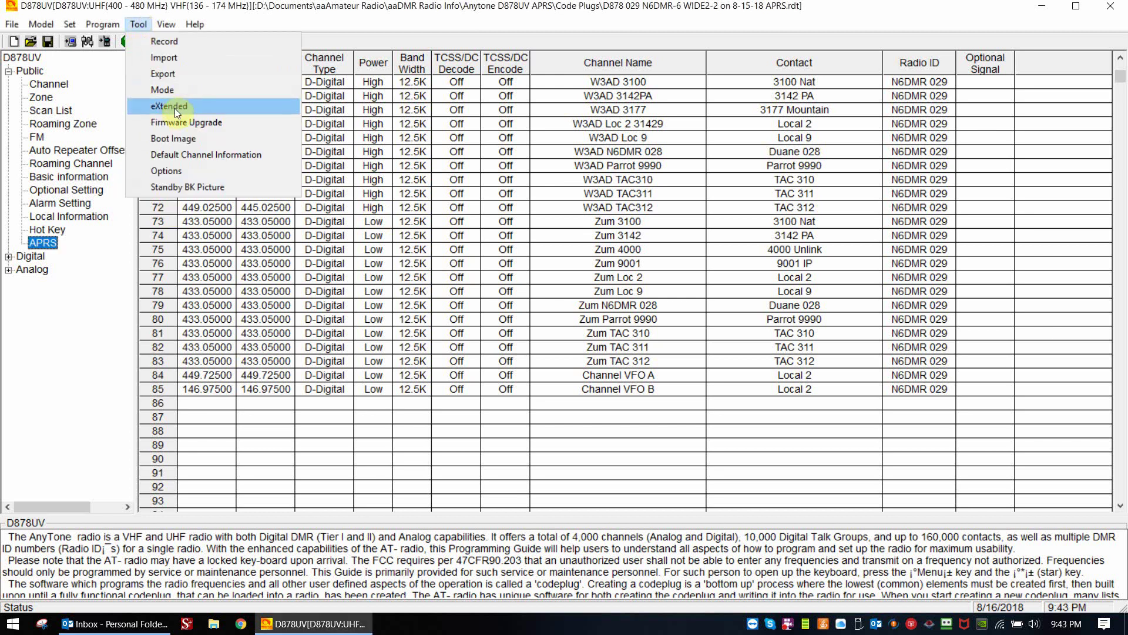
{"action": "left_click", "coordinate": [172, 172]}
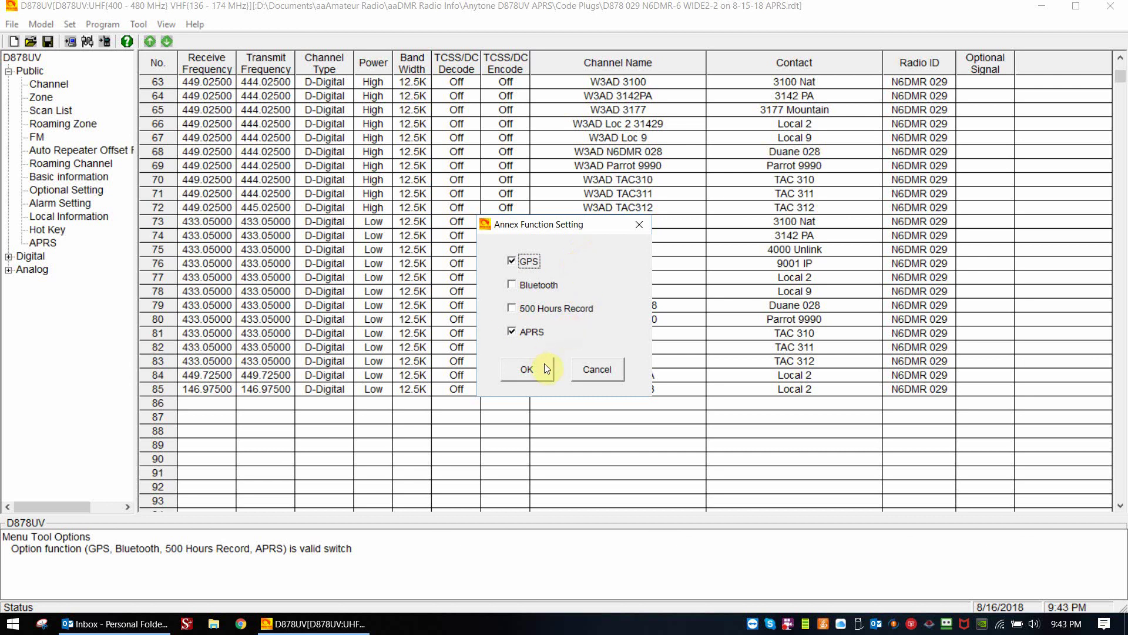
{"action": "left_click", "coordinate": [513, 371]}
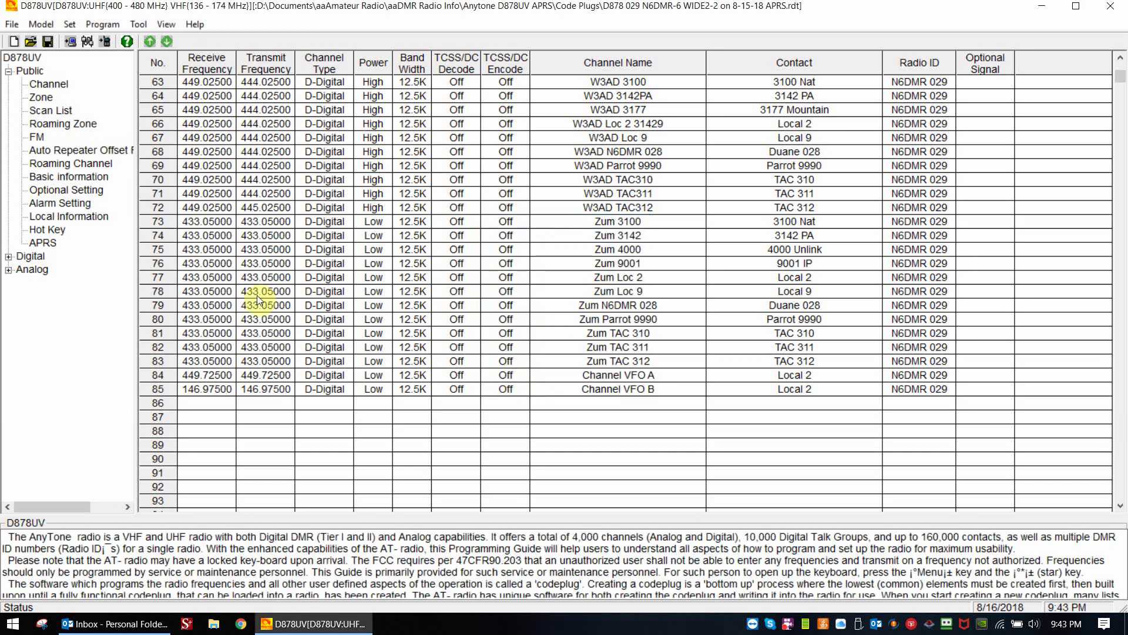
Review the Digital Fun and GPS/Ranging tabs and save Optional Setting with GPS On, GMT-5, metric units.
{"action": "double_click", "coordinate": [66, 190]}
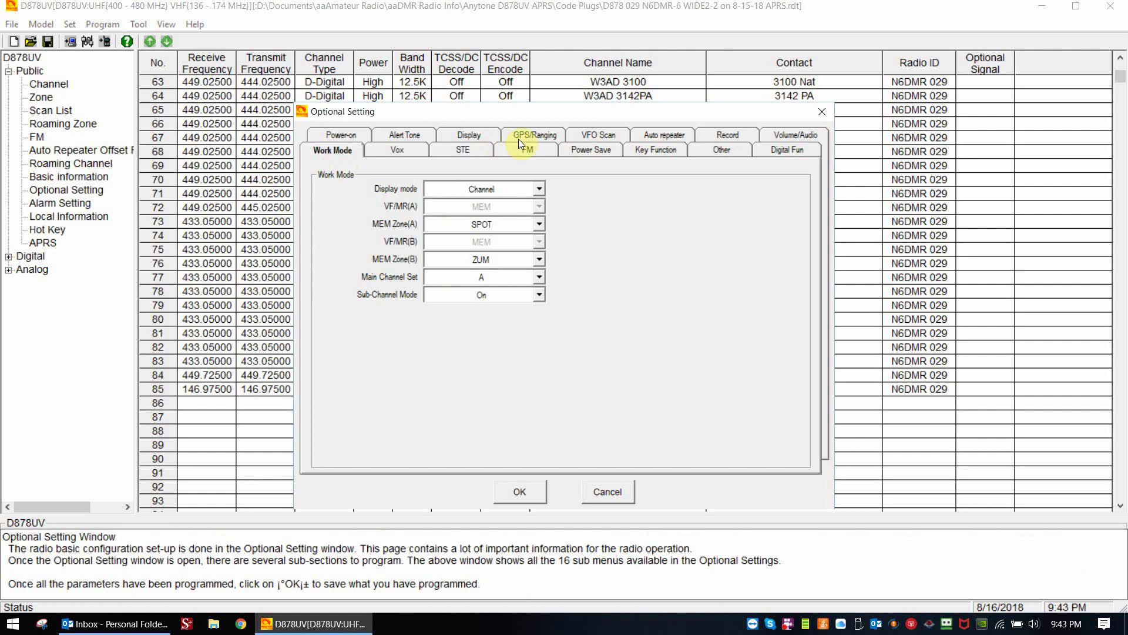
{"action": "left_click", "coordinate": [782, 154]}
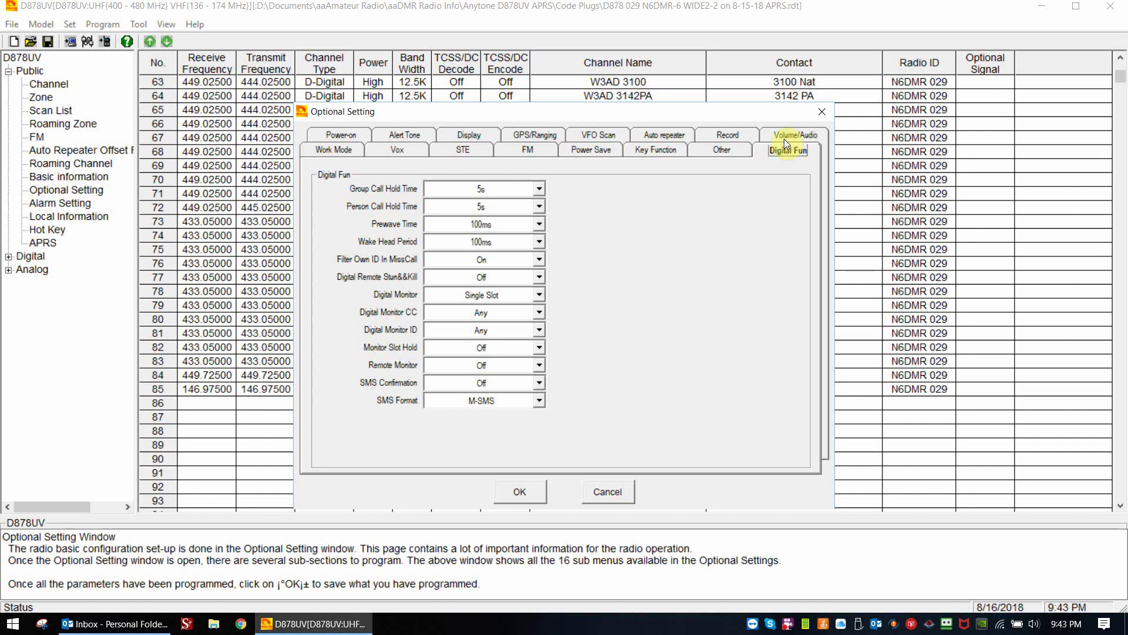
{"action": "left_click", "coordinate": [524, 135]}
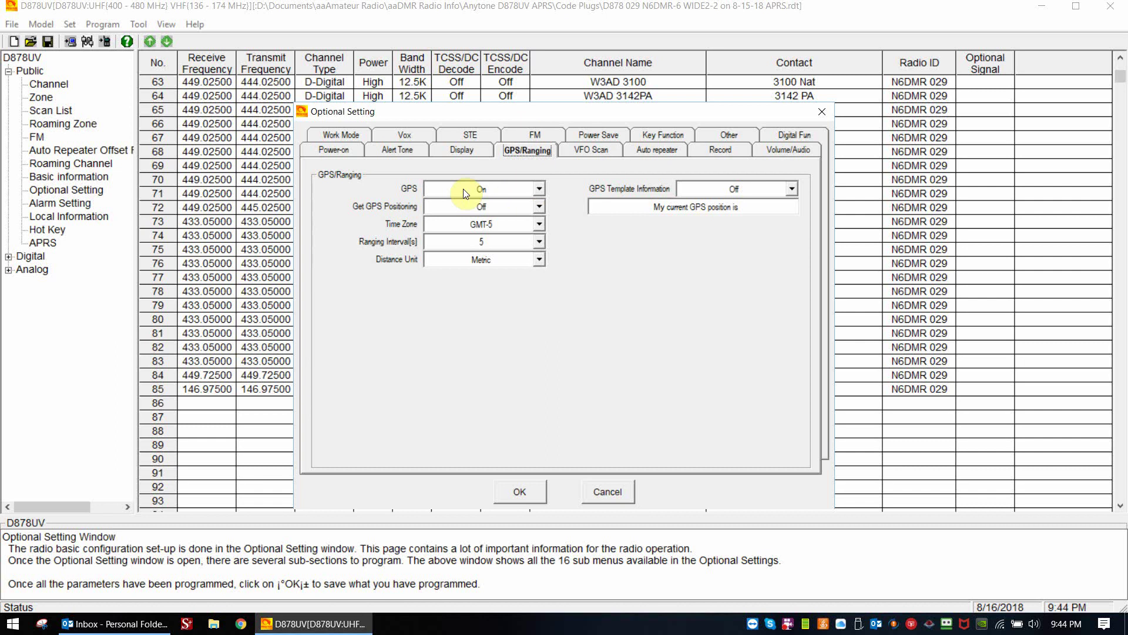
{"action": "left_click", "coordinate": [517, 493]}
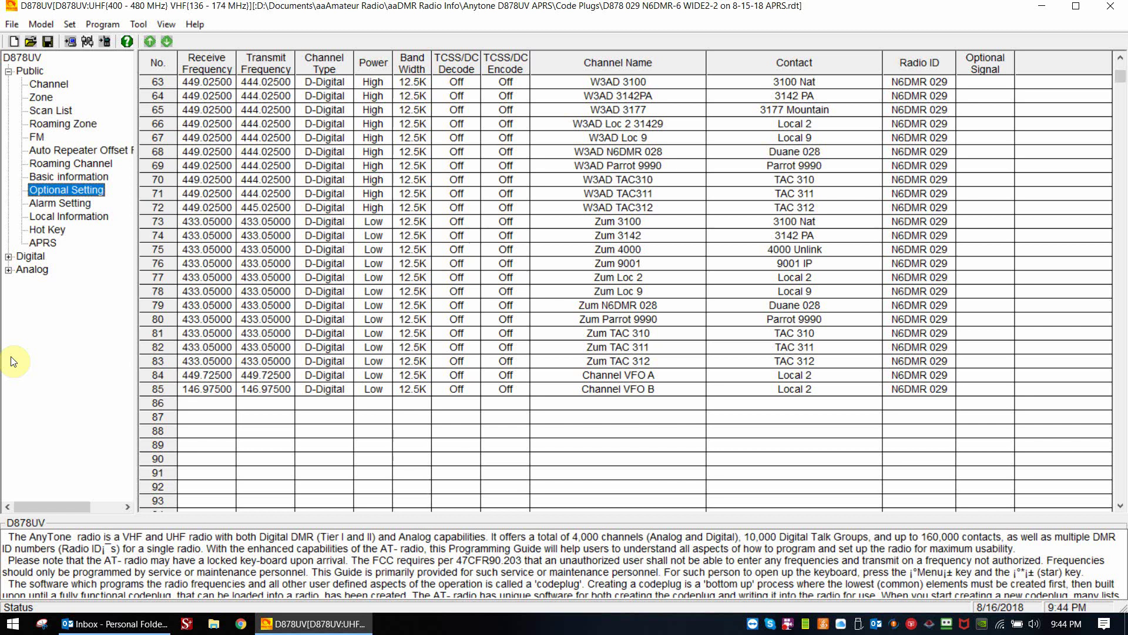
Open the APRS settings and switch Fixed GPS Beacon to Use, then back to Not Used.
{"action": "left_click", "coordinate": [43, 242]}
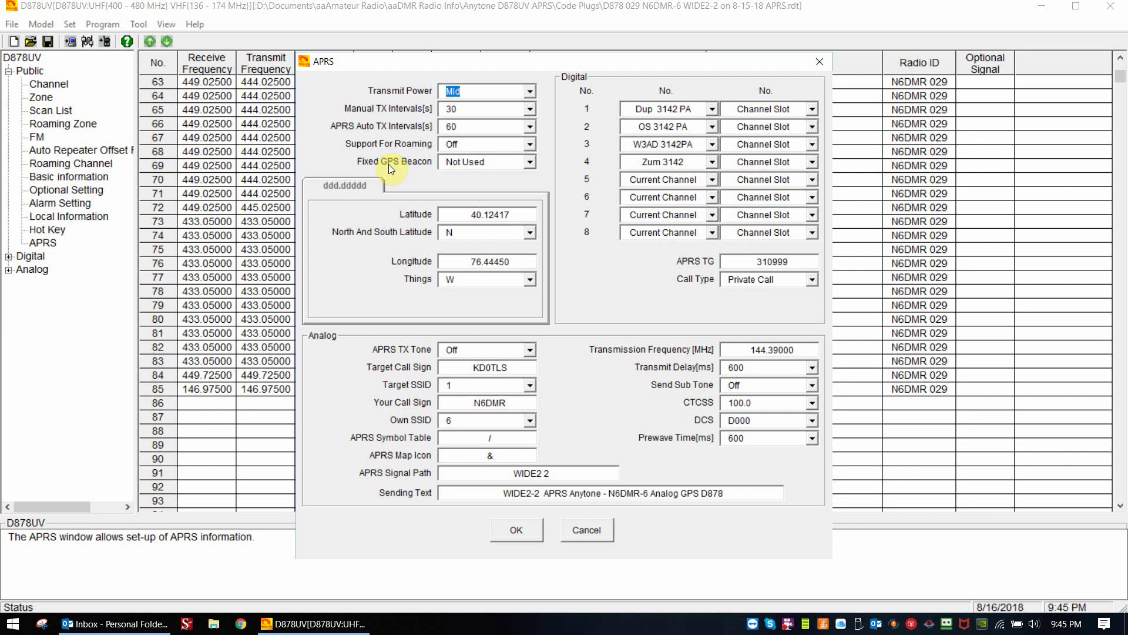
{"action": "left_click", "coordinate": [528, 157]}
{"action": "left_click", "coordinate": [482, 186]}
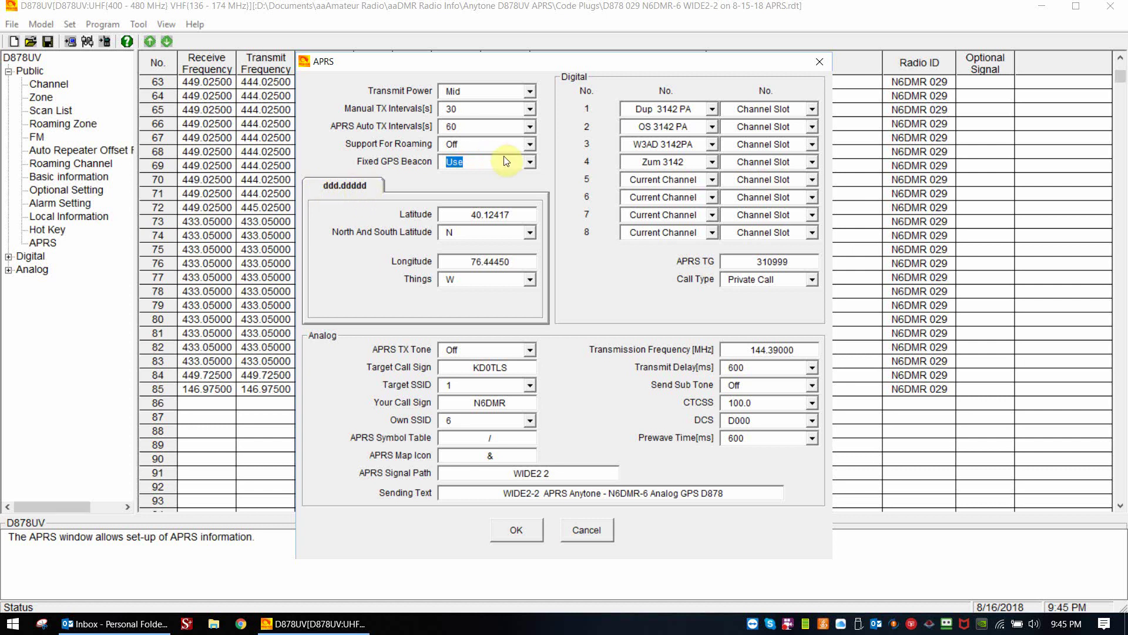
{"action": "left_click", "coordinate": [530, 163]}
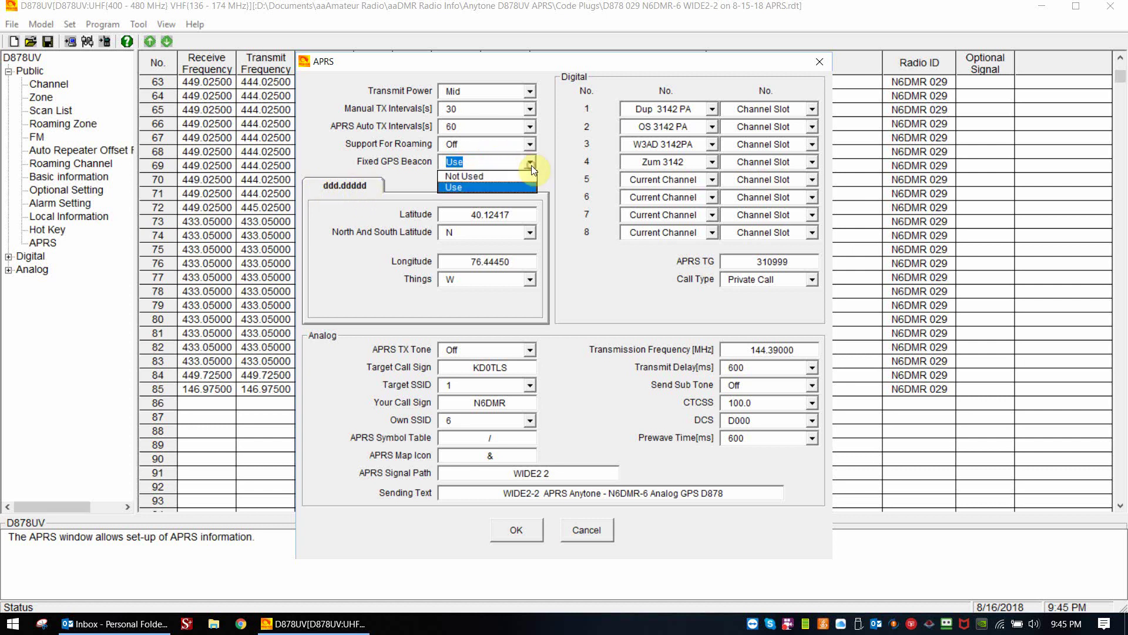
{"action": "left_click", "coordinate": [489, 177]}
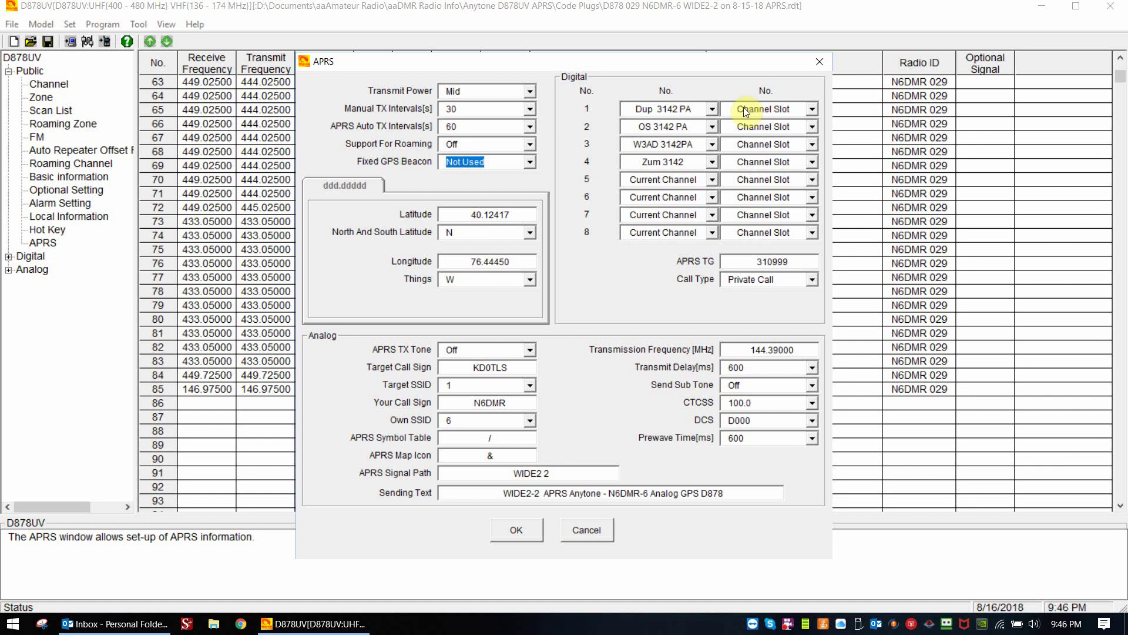
{"action": "left_click", "coordinate": [812, 110]}
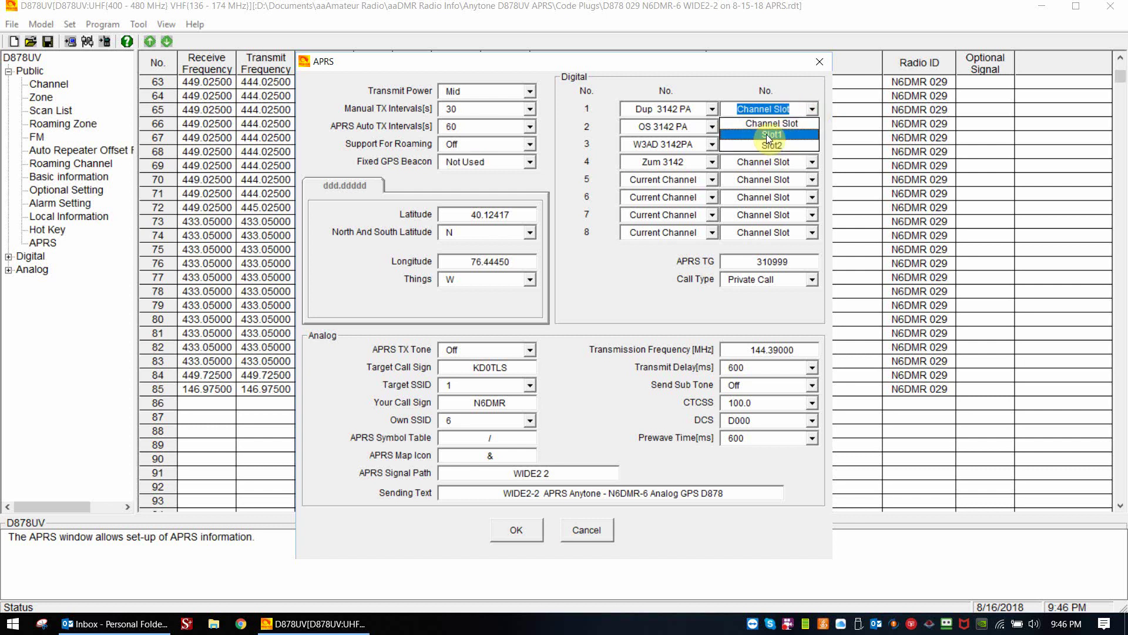
{"action": "left_click", "coordinate": [771, 108]}
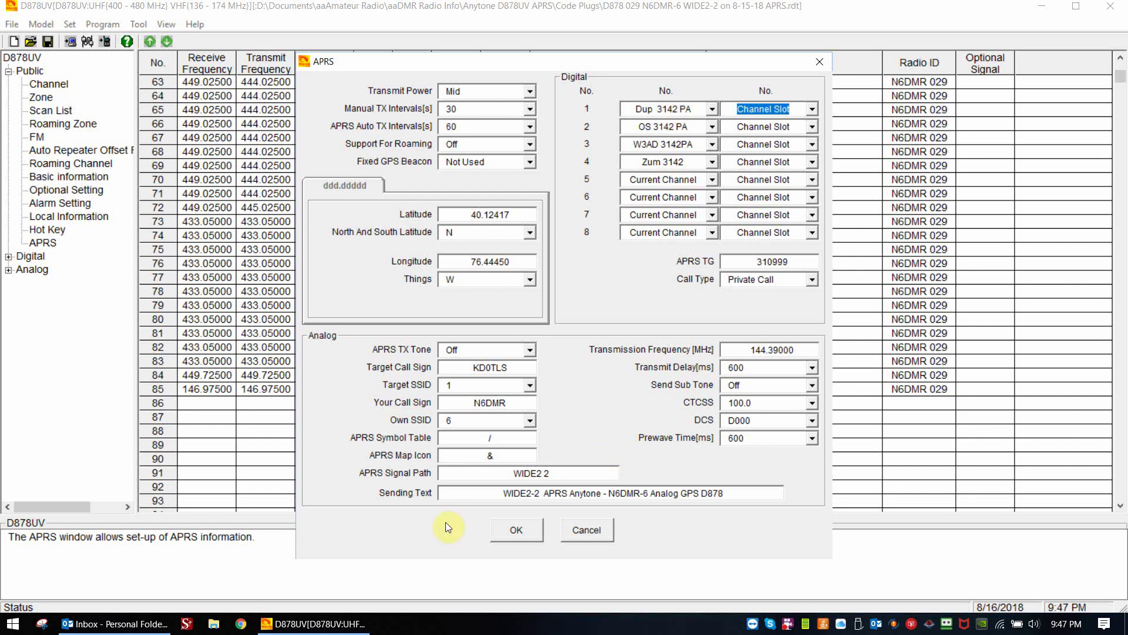
Close APRS, then give channel 18 Dup 3142 PA Digital APRS reports on report channel 1.
{"action": "left_click", "coordinate": [516, 529]}
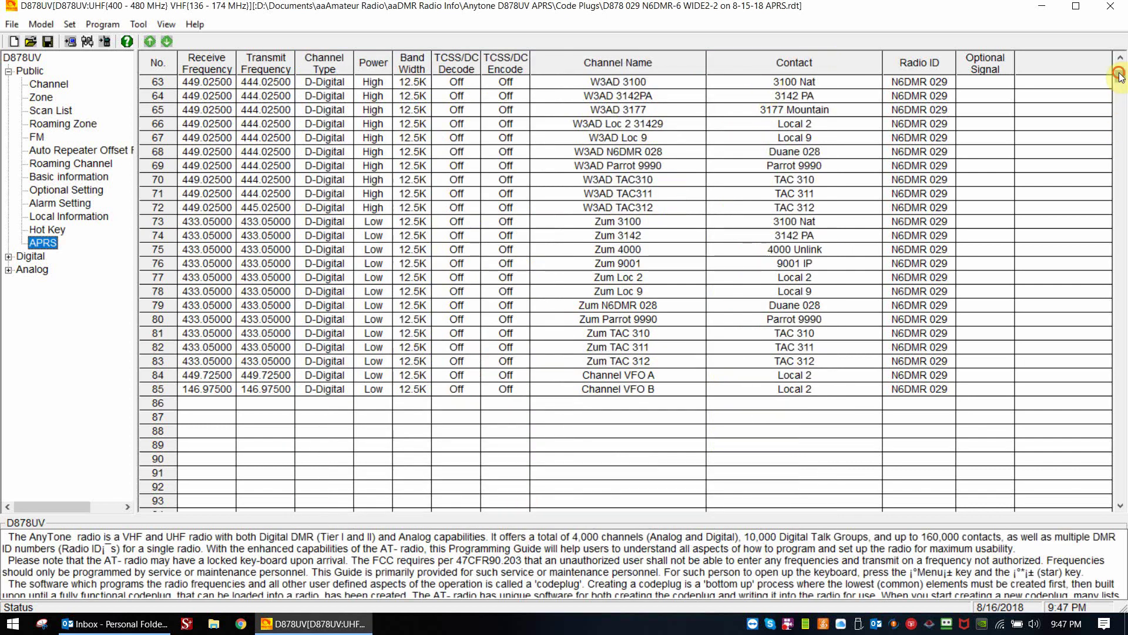
{"action": "left_click_drag", "start_coordinate": [1119, 75], "coordinate": [1119, 68]}
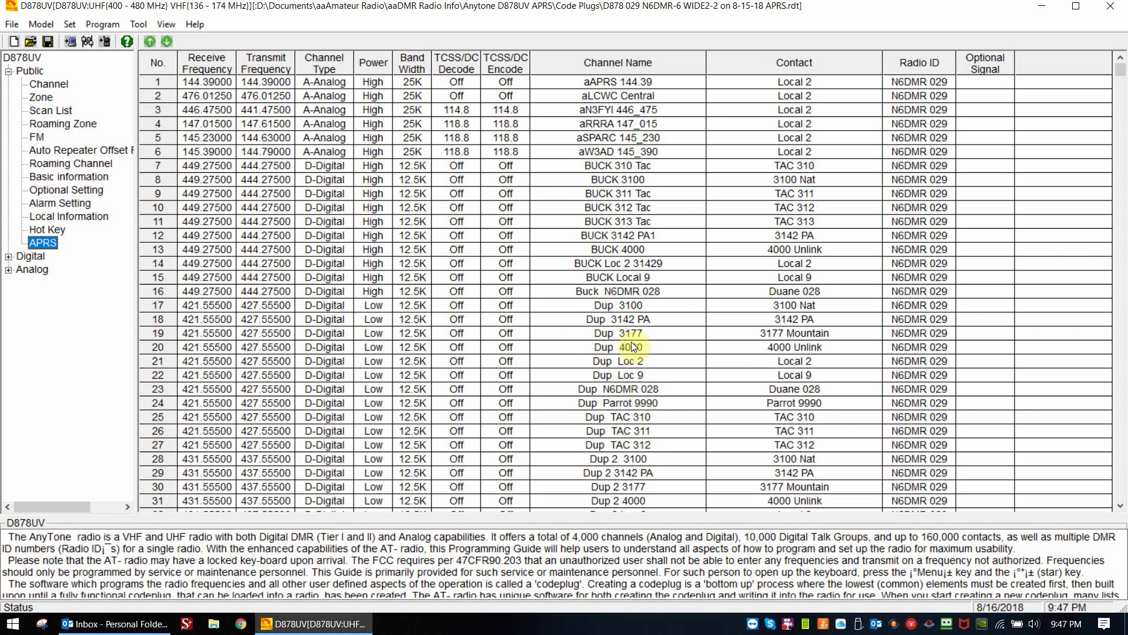
{"action": "double_click", "coordinate": [627, 319]}
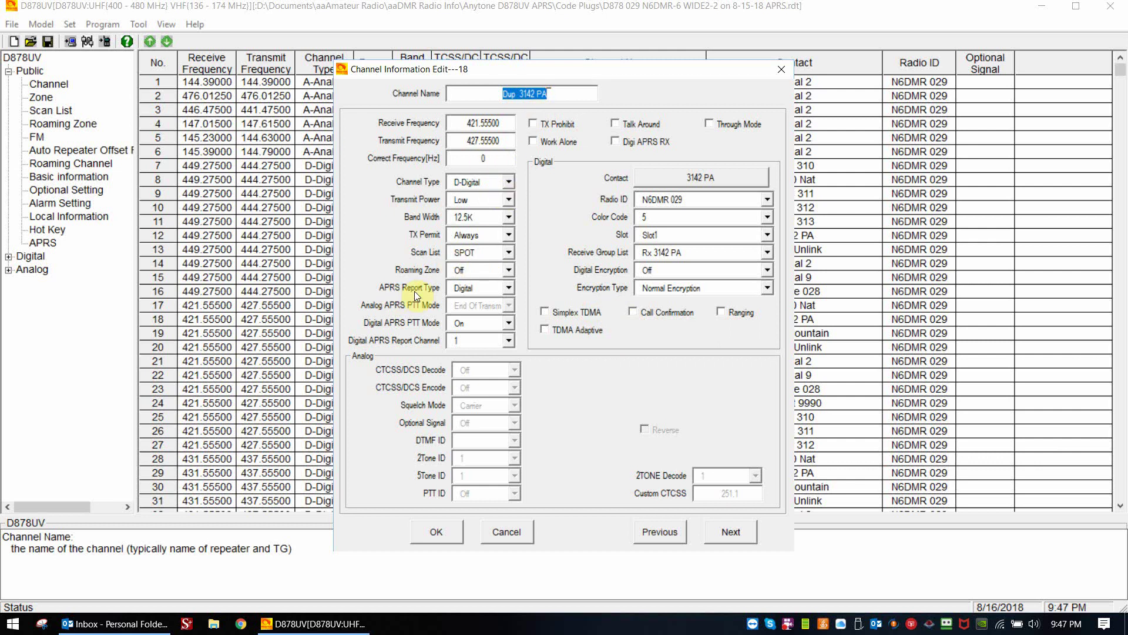
{"action": "left_click", "coordinate": [509, 287]}
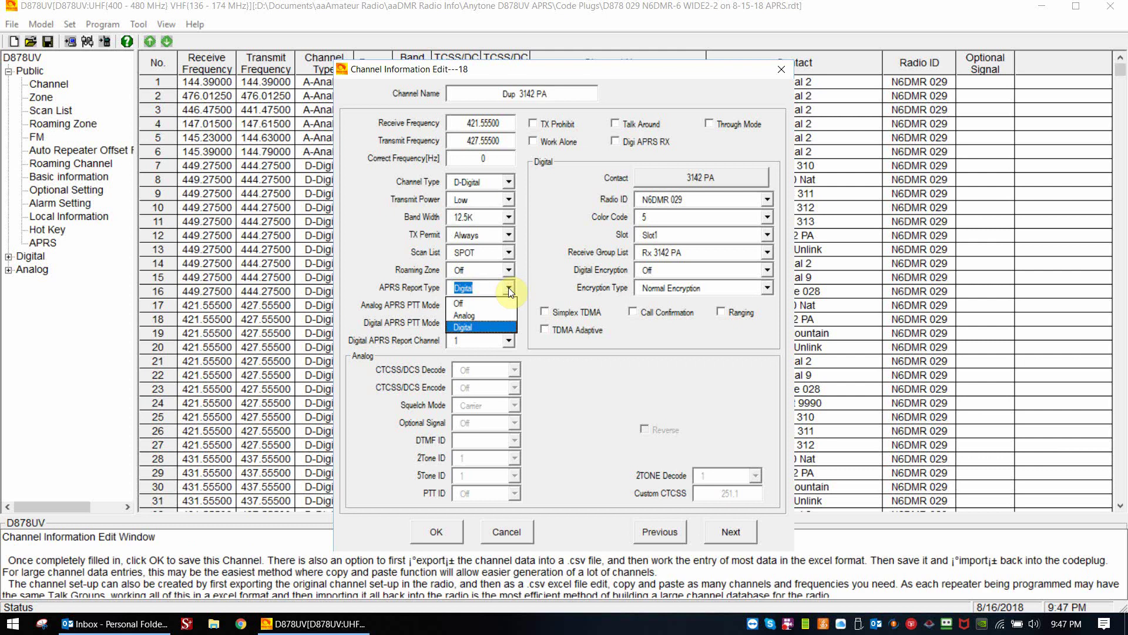
{"action": "left_click", "coordinate": [509, 287]}
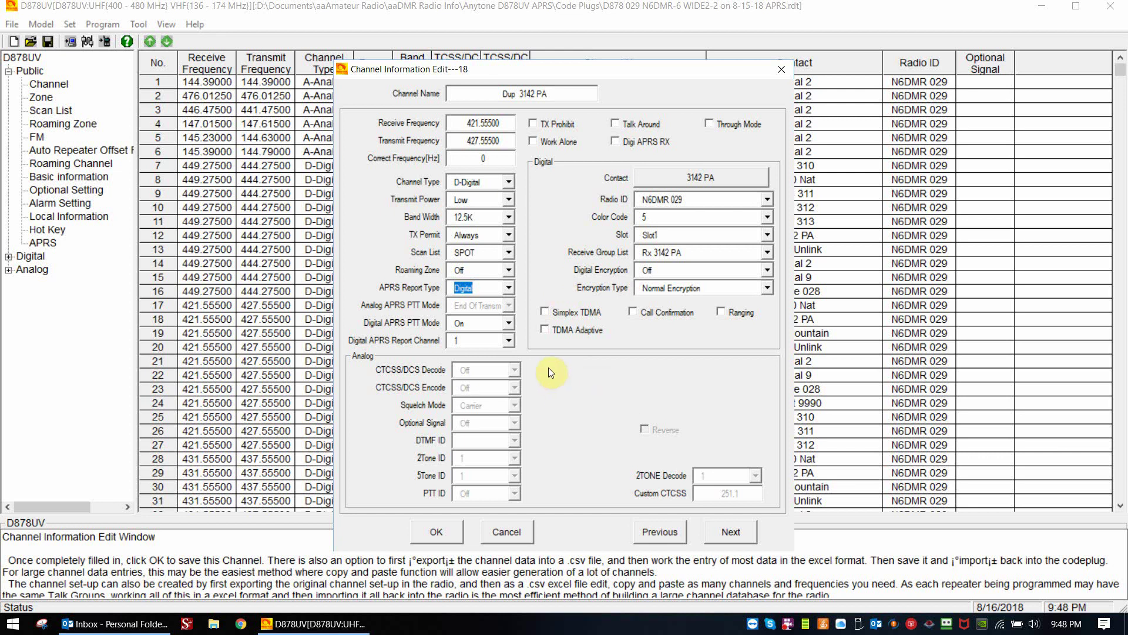
{"action": "left_click", "coordinate": [436, 533]}
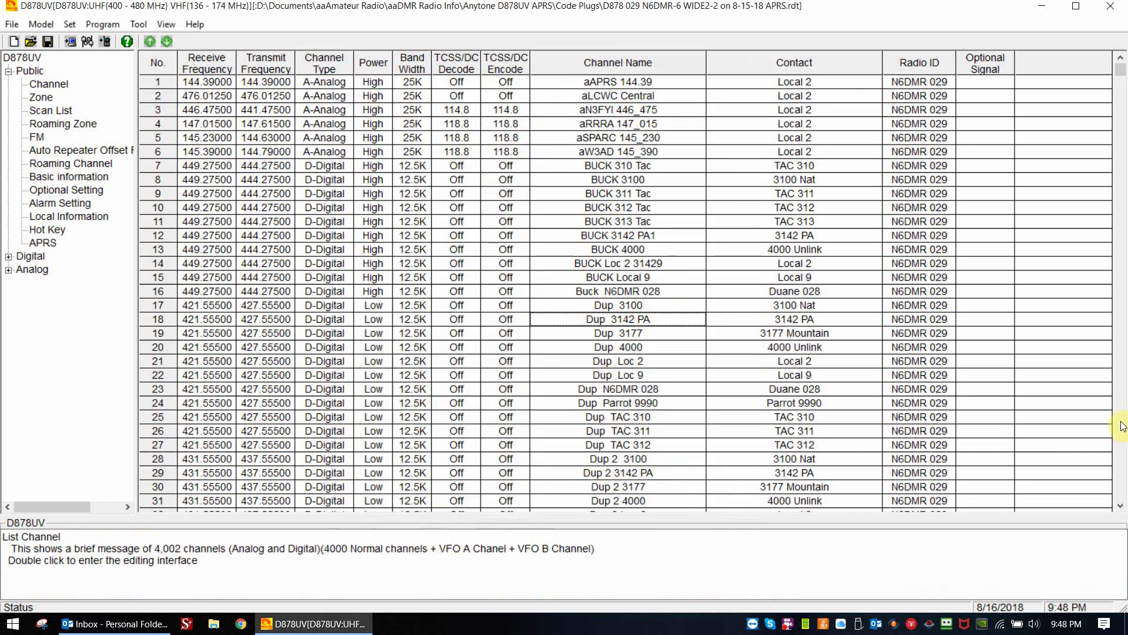
Page down to channels 32–62 and open channel 53 OS 3142 PA for editing.
{"action": "left_click", "coordinate": [1122, 426]}
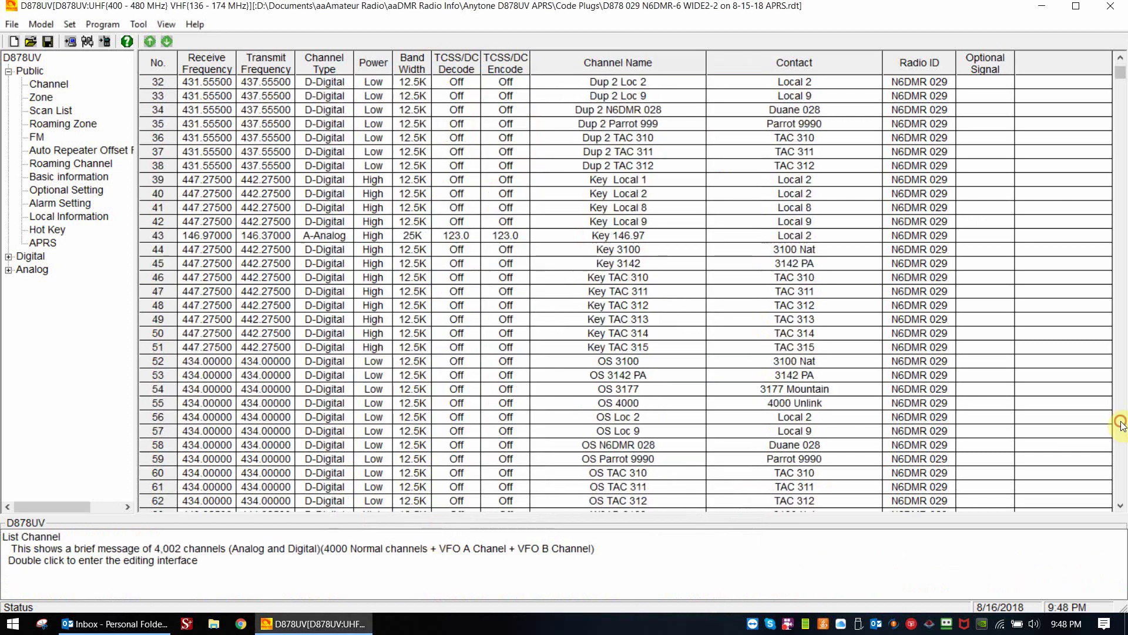
{"action": "double_click", "coordinate": [609, 381]}
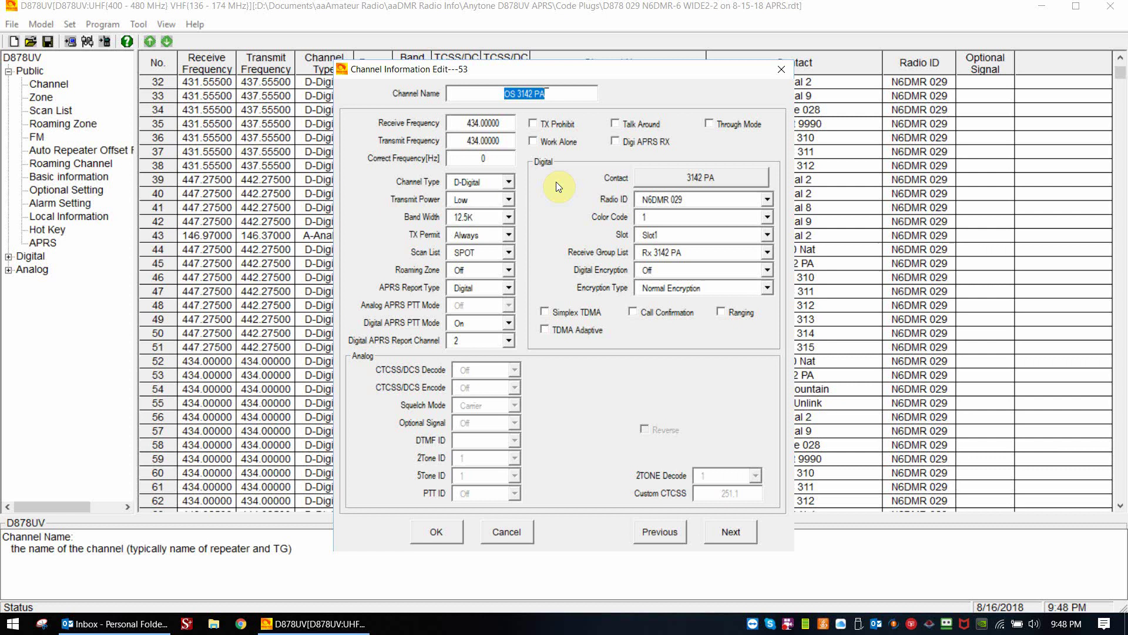
Save channel 53, then open channel 64 W3AD 3142PA with Digital APRS on report channel 3.
{"action": "left_click", "coordinate": [424, 538]}
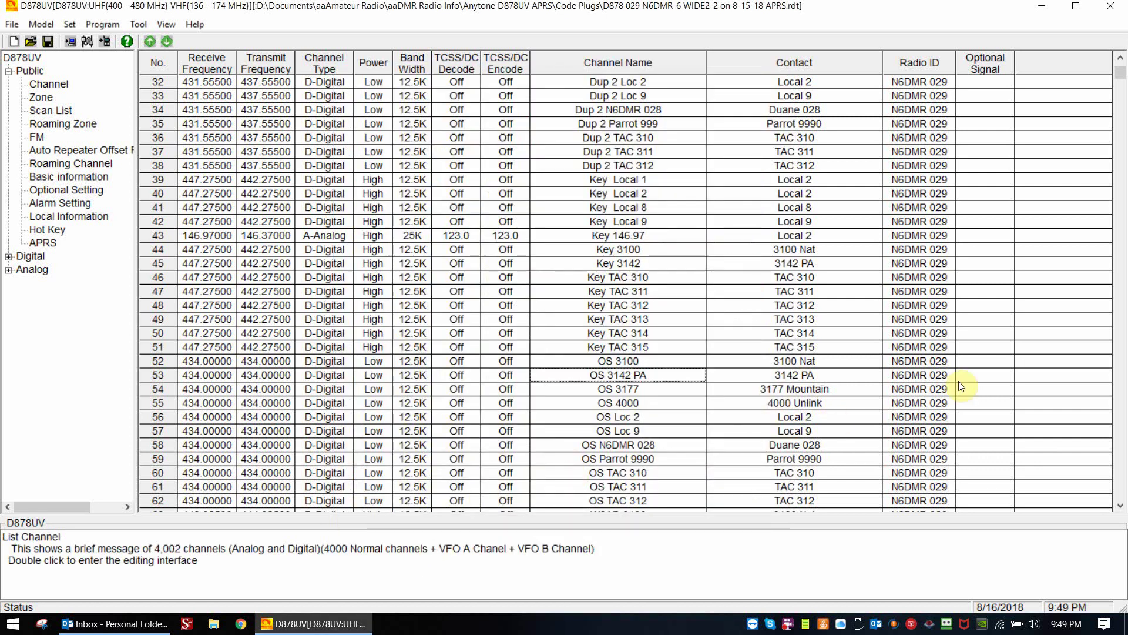
{"action": "left_click", "coordinate": [1121, 349]}
{"action": "left_click", "coordinate": [1121, 349]}
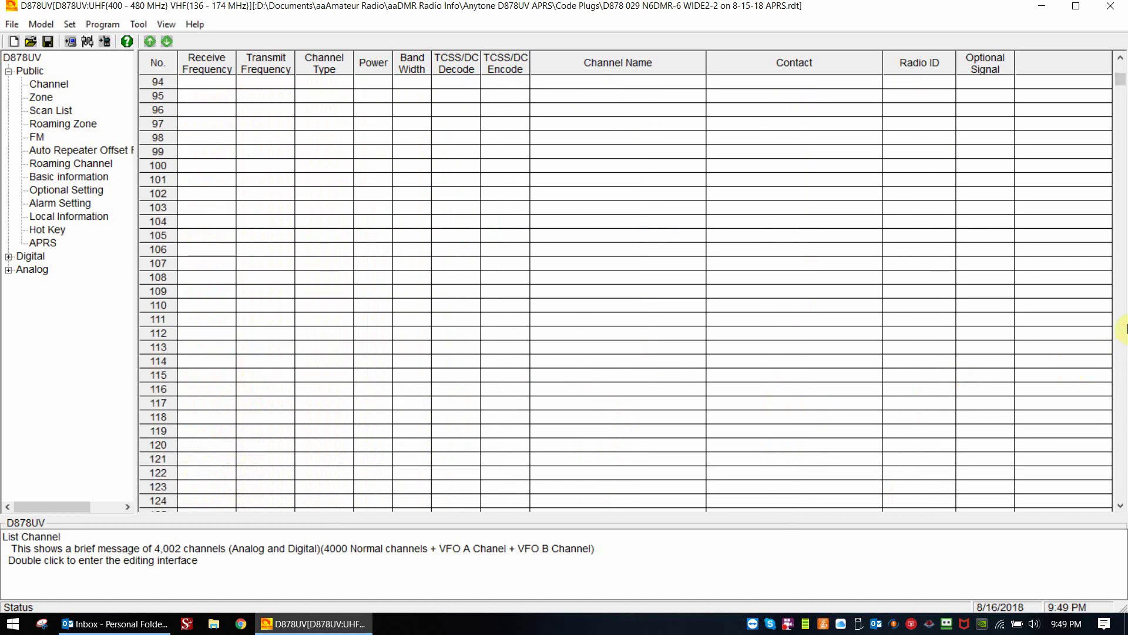
{"action": "left_click", "coordinate": [1120, 58]}
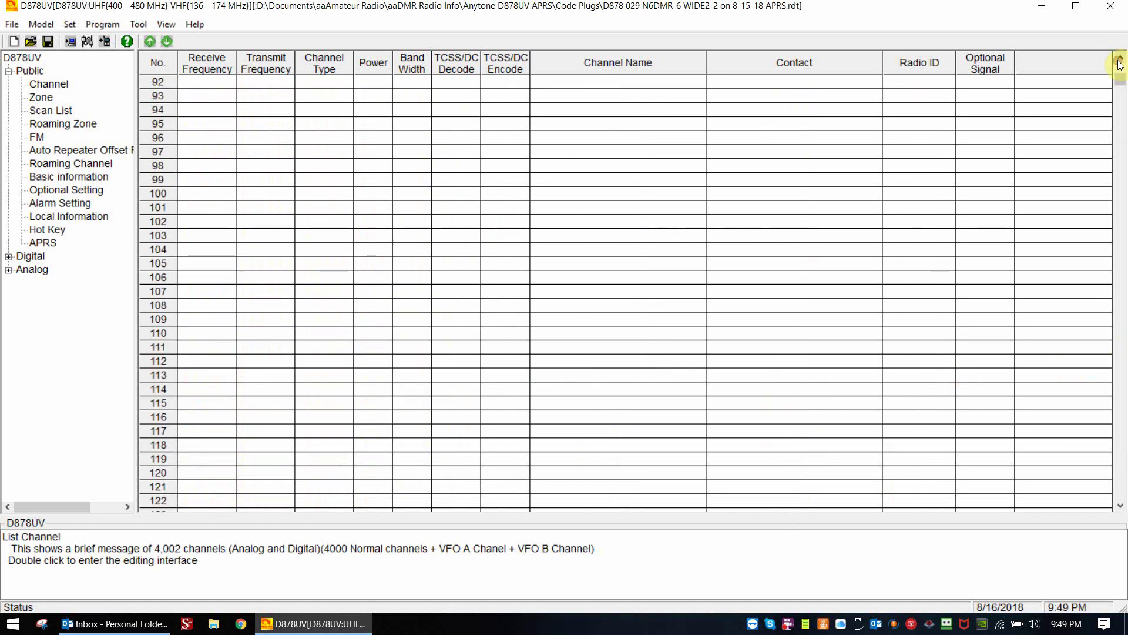
{"action": "left_click", "coordinate": [1120, 65]}
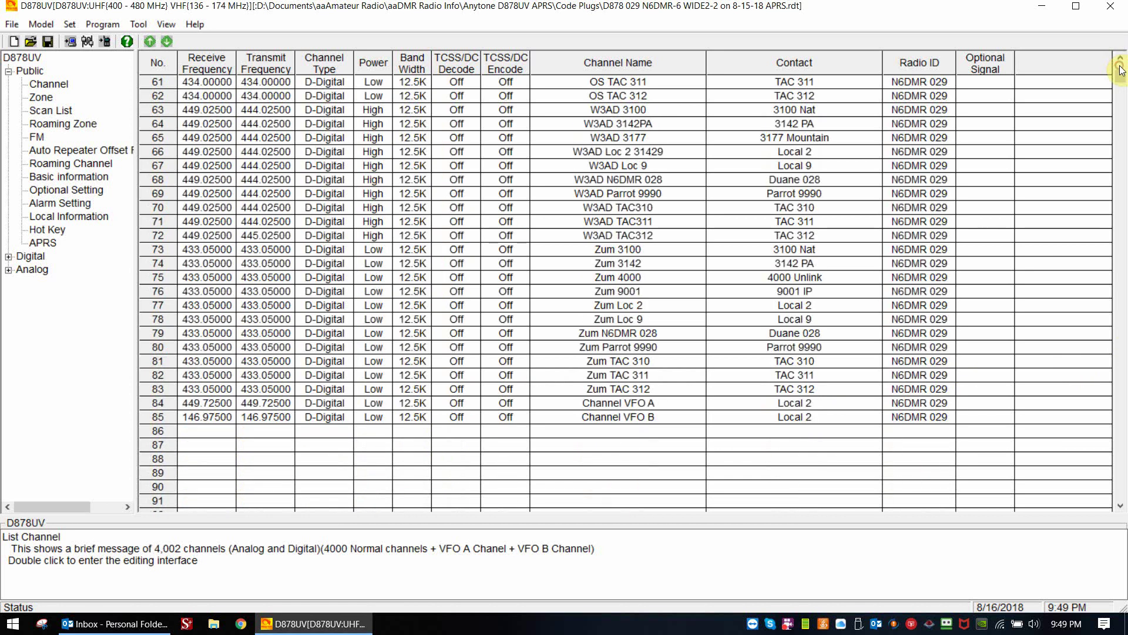
{"action": "double_click", "coordinate": [612, 124]}
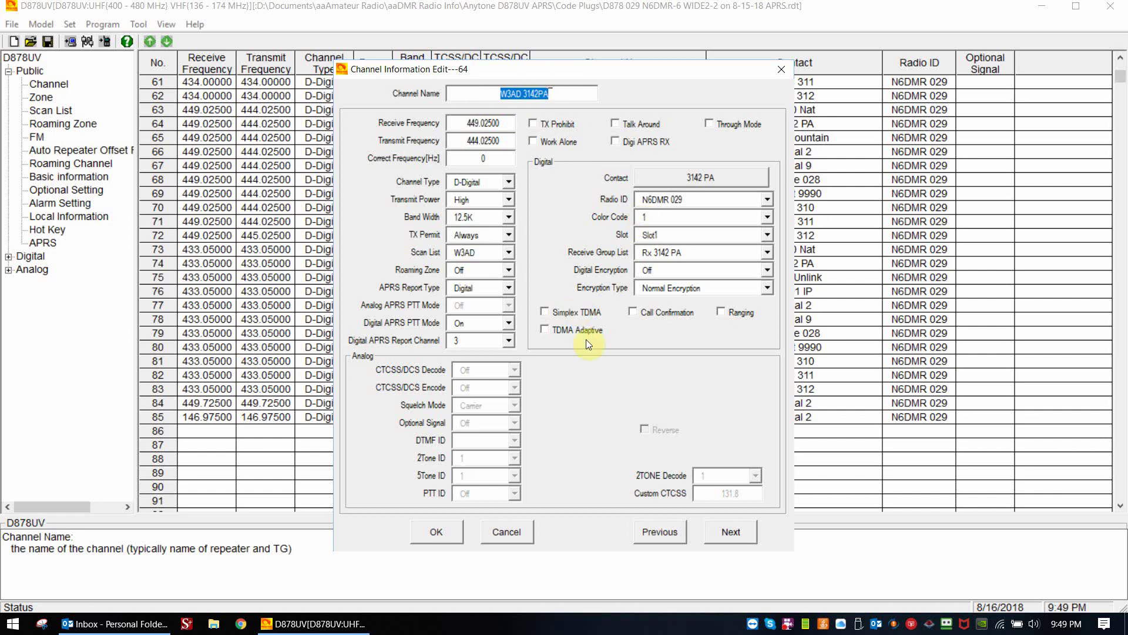
Save channel 64 and open channel 74 Zum 3142 with Digital APRS on report channel 4.
{"action": "left_click", "coordinate": [437, 531]}
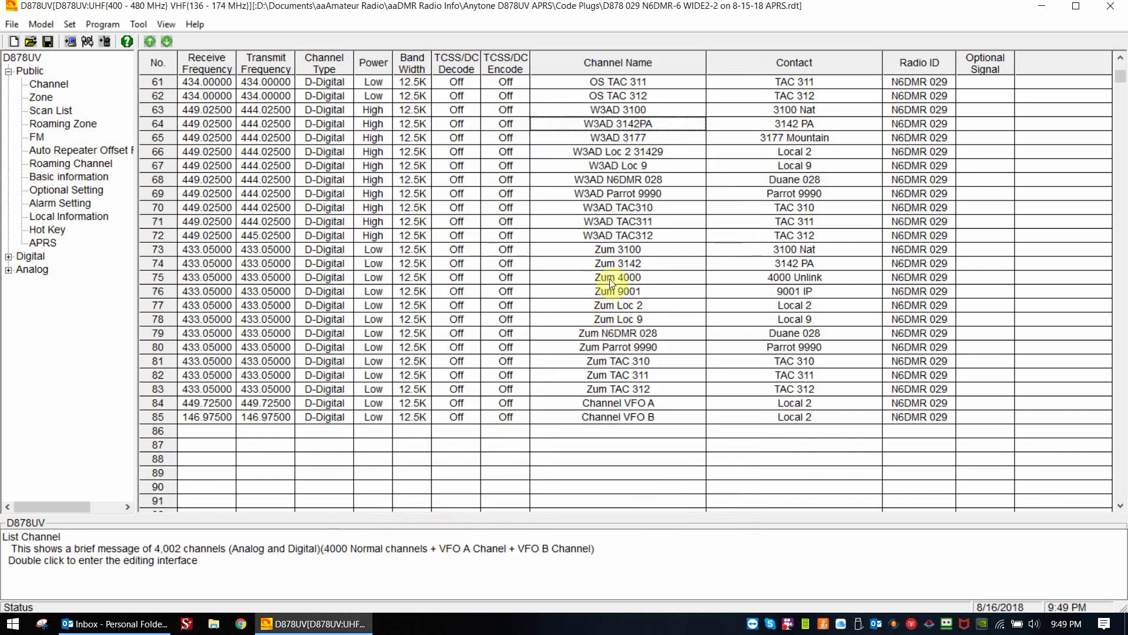
{"action": "double_click", "coordinate": [616, 262]}
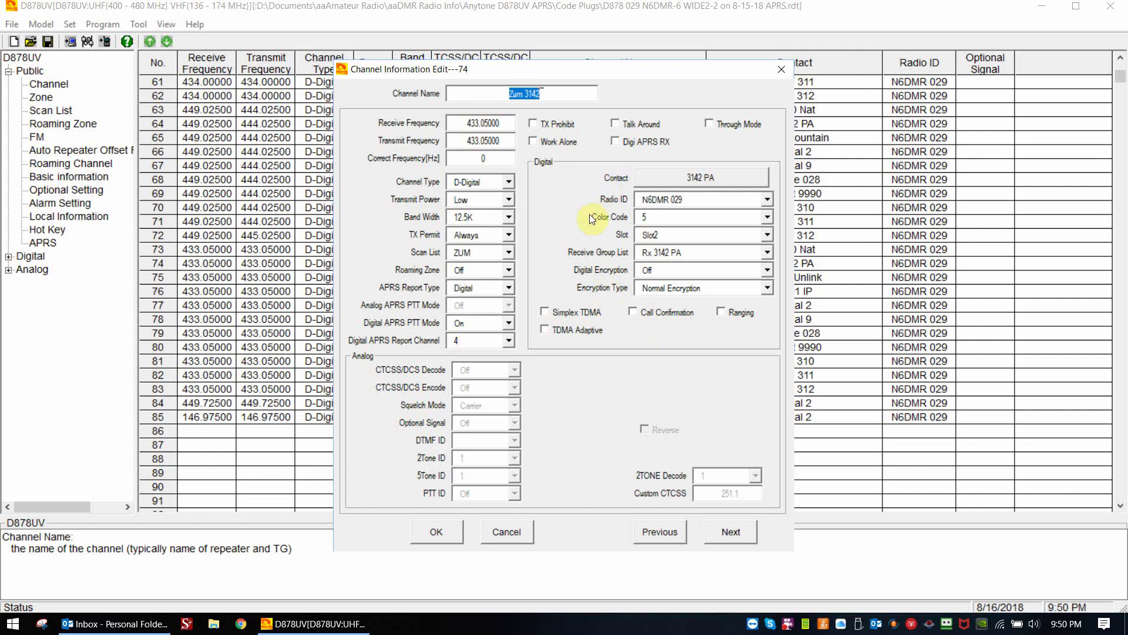
Save channel 74 and reopen APRS settings to map report channels 1–4 to the 3142 channels.
{"action": "left_click", "coordinate": [436, 532]}
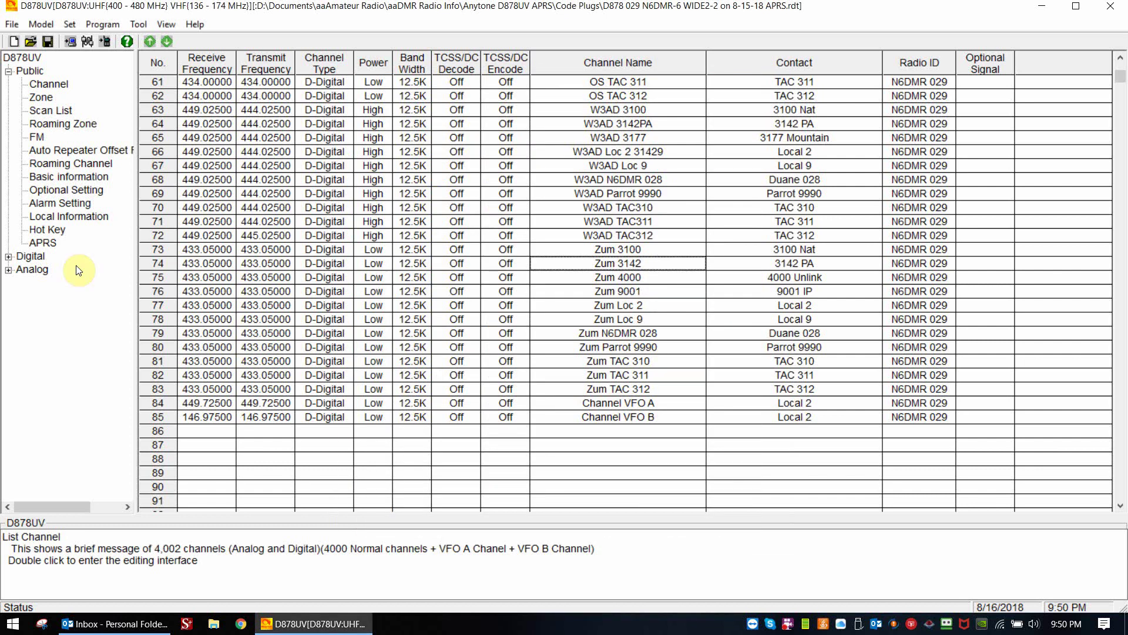
{"action": "double_click", "coordinate": [34, 241]}
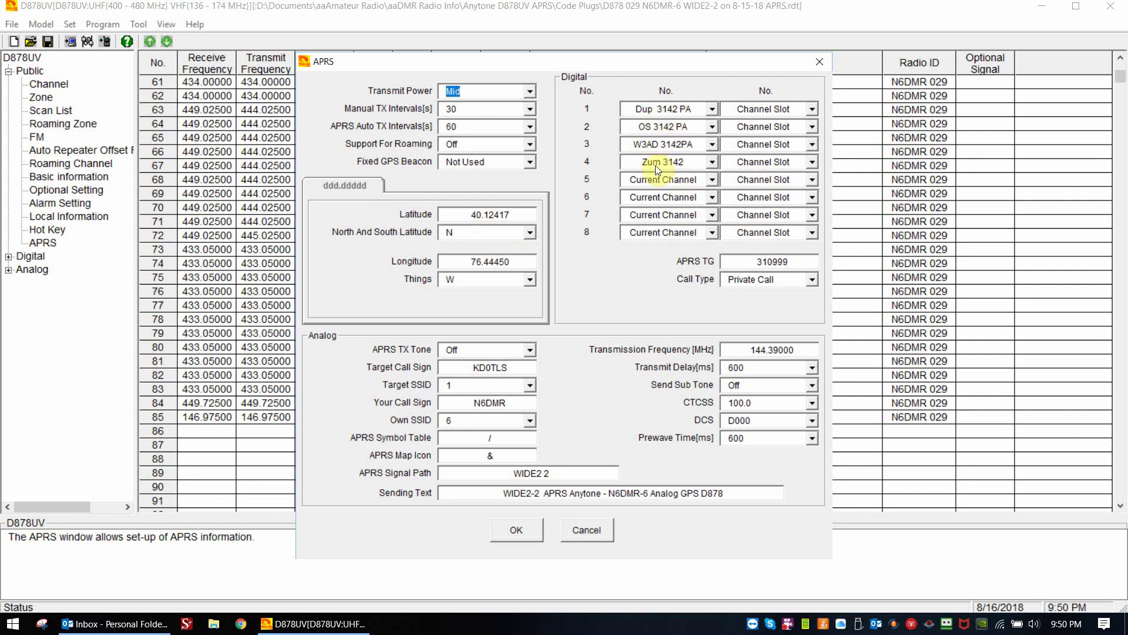
Save the APRS settings, confirm the COM port, then start and cancel writing to the radio.
{"action": "left_click", "coordinate": [516, 530]}
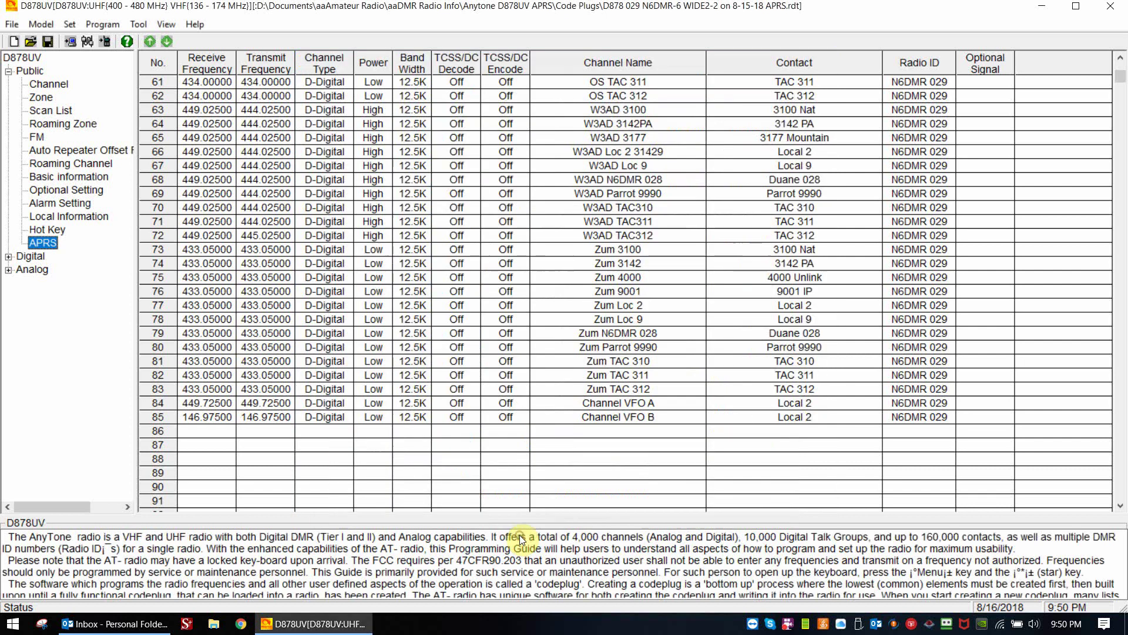
{"action": "left_click", "coordinate": [70, 25]}
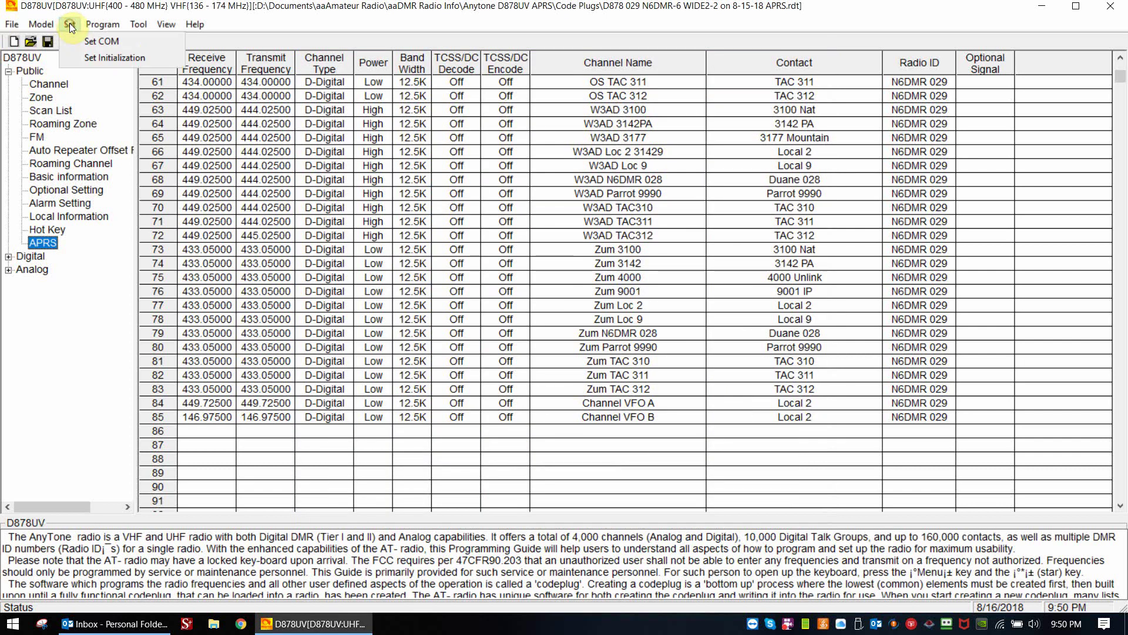
{"action": "left_click", "coordinate": [108, 48]}
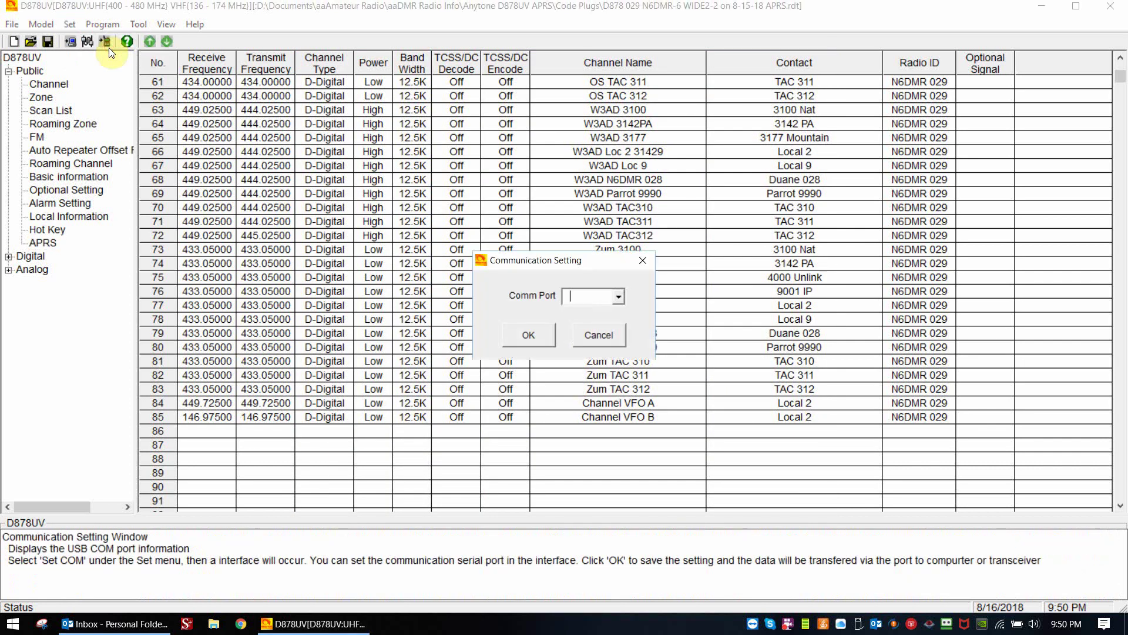
{"action": "left_click", "coordinate": [545, 337]}
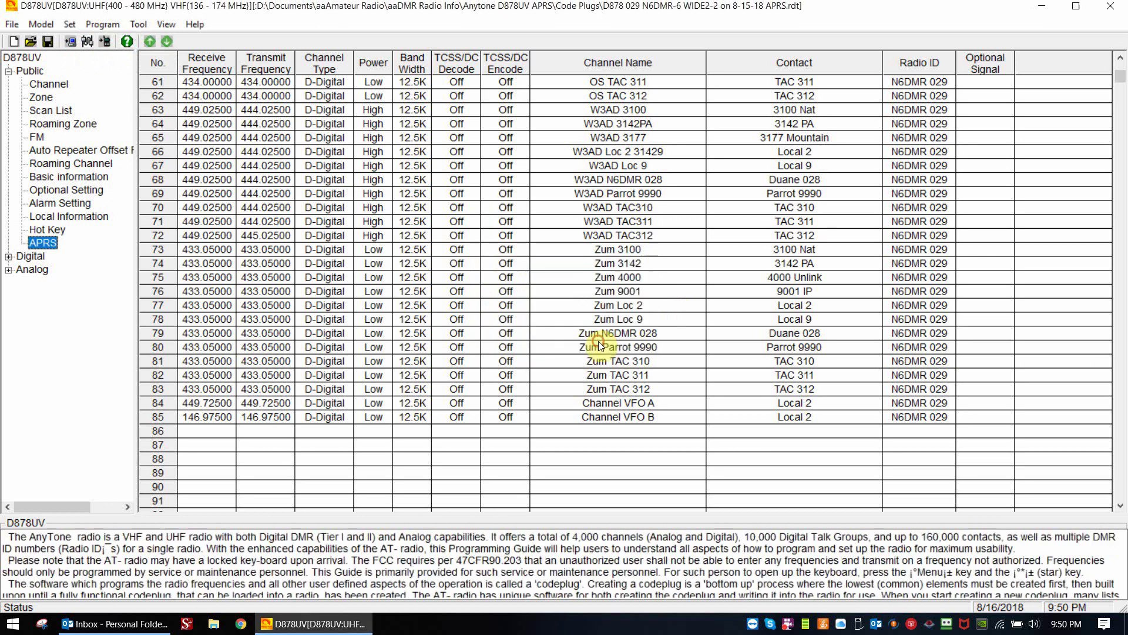
{"action": "left_click", "coordinate": [107, 47]}
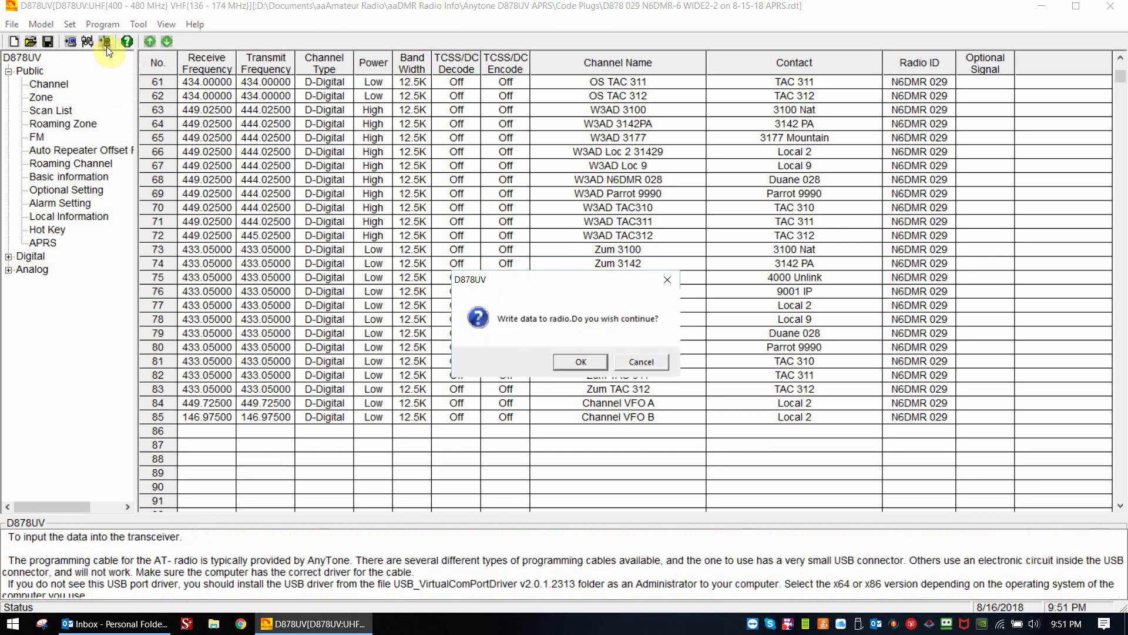
{"action": "left_click", "coordinate": [636, 361]}
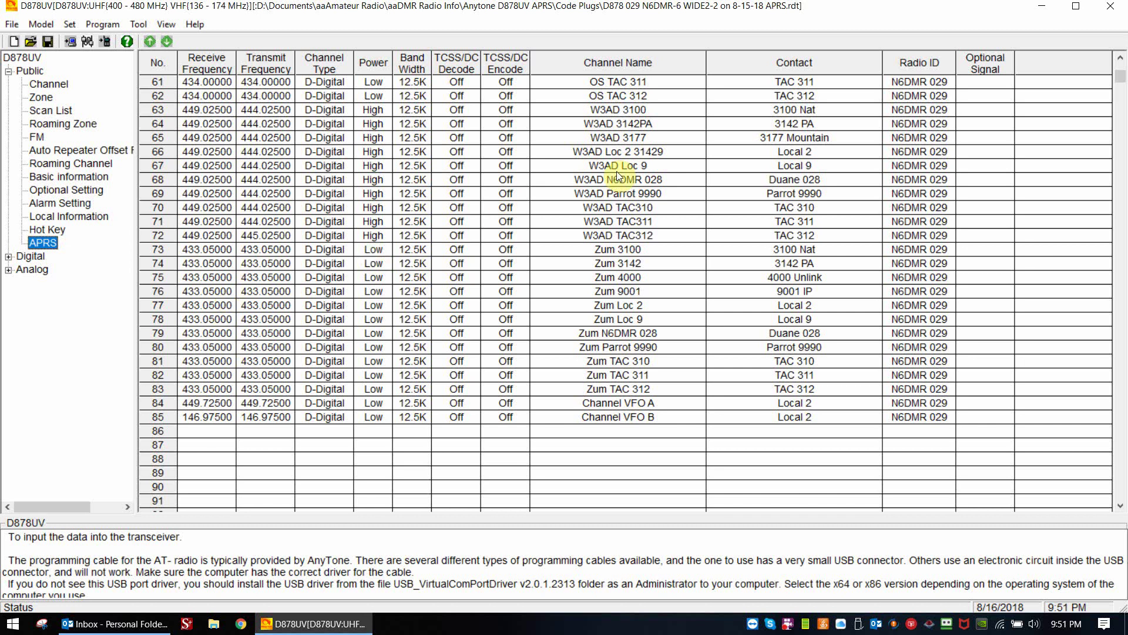
{"action": "double_click", "coordinate": [51, 244]}
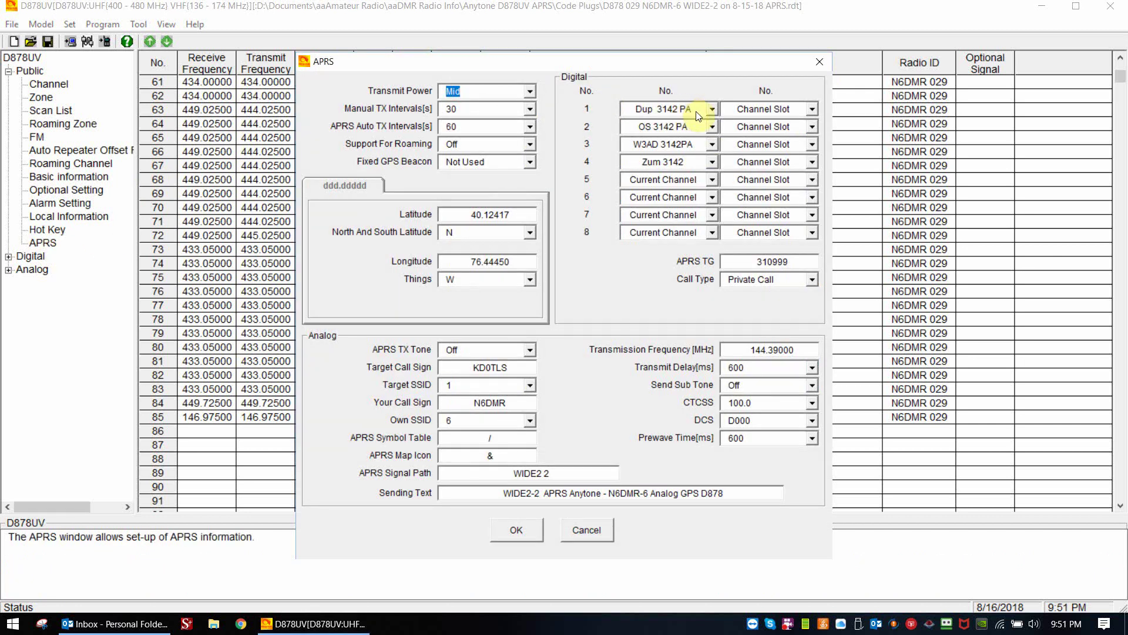
{"action": "left_click", "coordinate": [517, 532]}
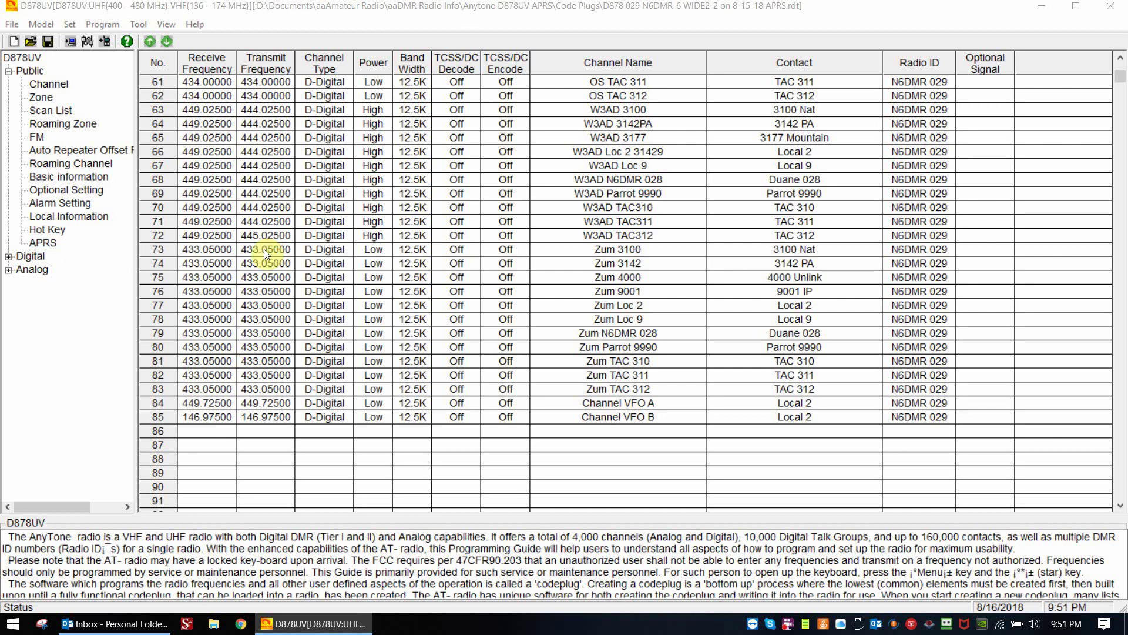
{"action": "left_click", "coordinate": [491, 214]}
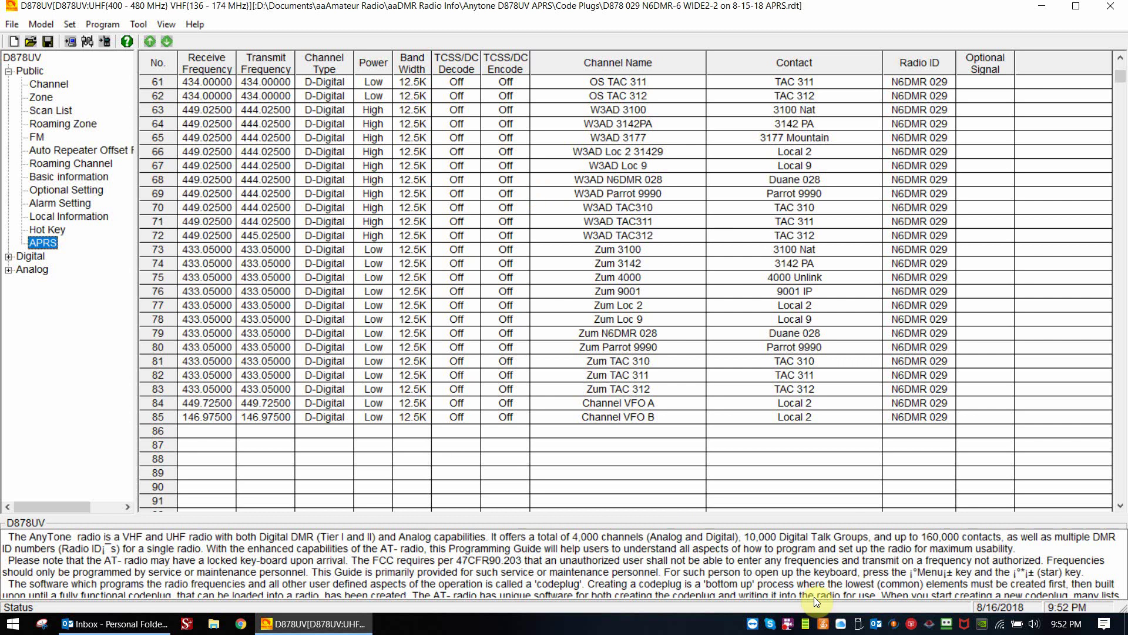
{"action": "left_click", "coordinate": [788, 625]}
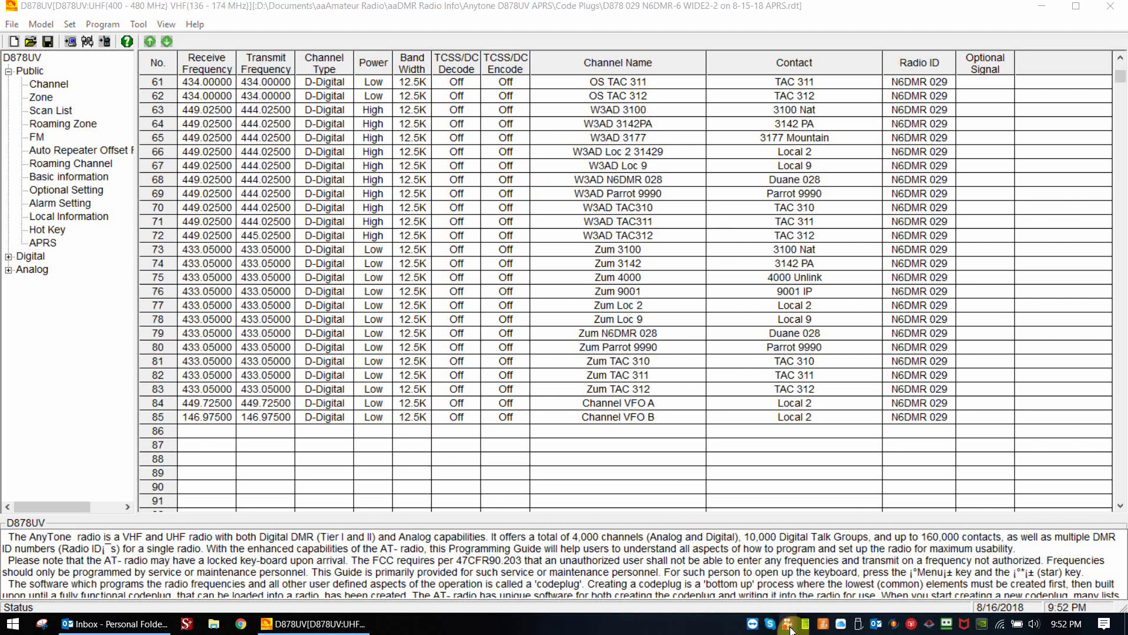